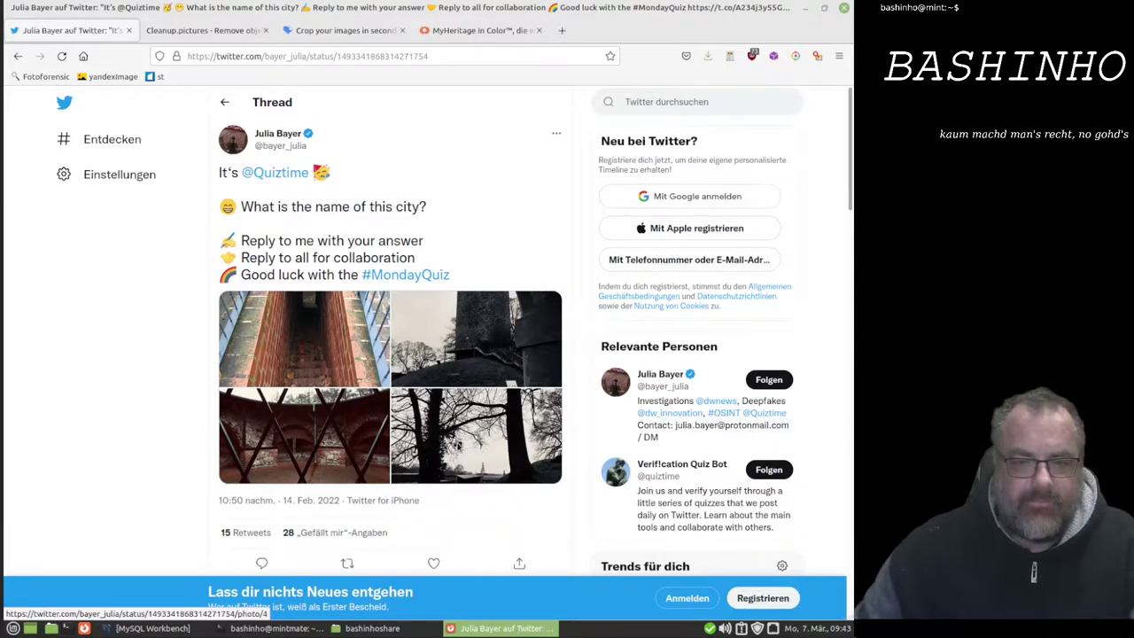
Step: Open the quiz tweet's bottom-left photo, the tower interior behind crossing bars, full-size
left_click(299, 430)
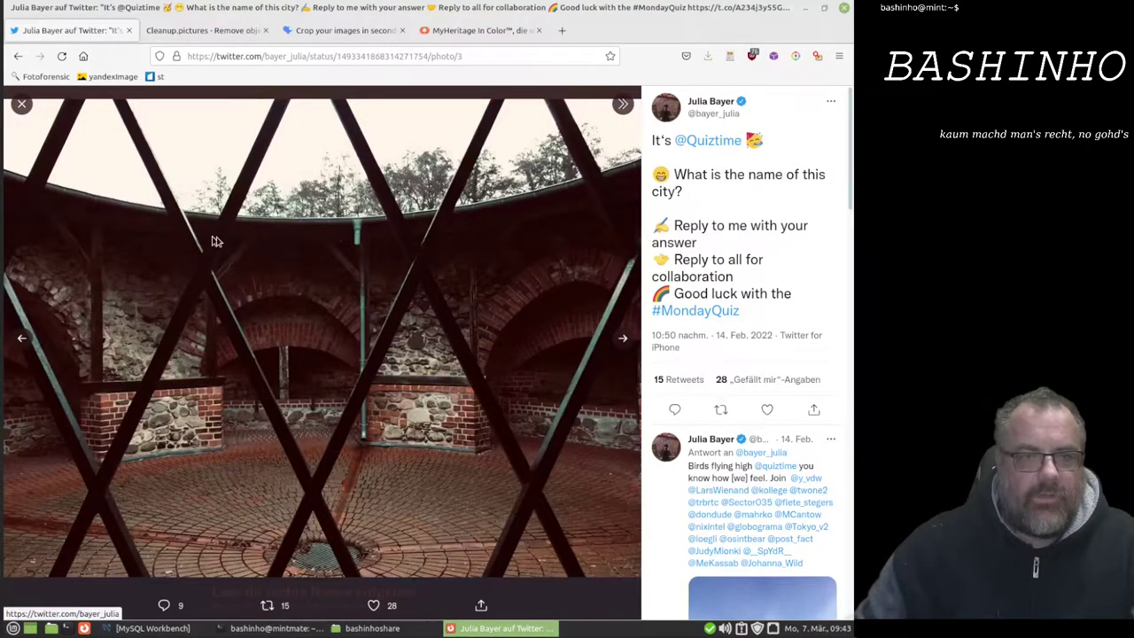
Step: Reverse-search the tower photo in Google Lens and scroll through the visual matches
right_click(247, 263)
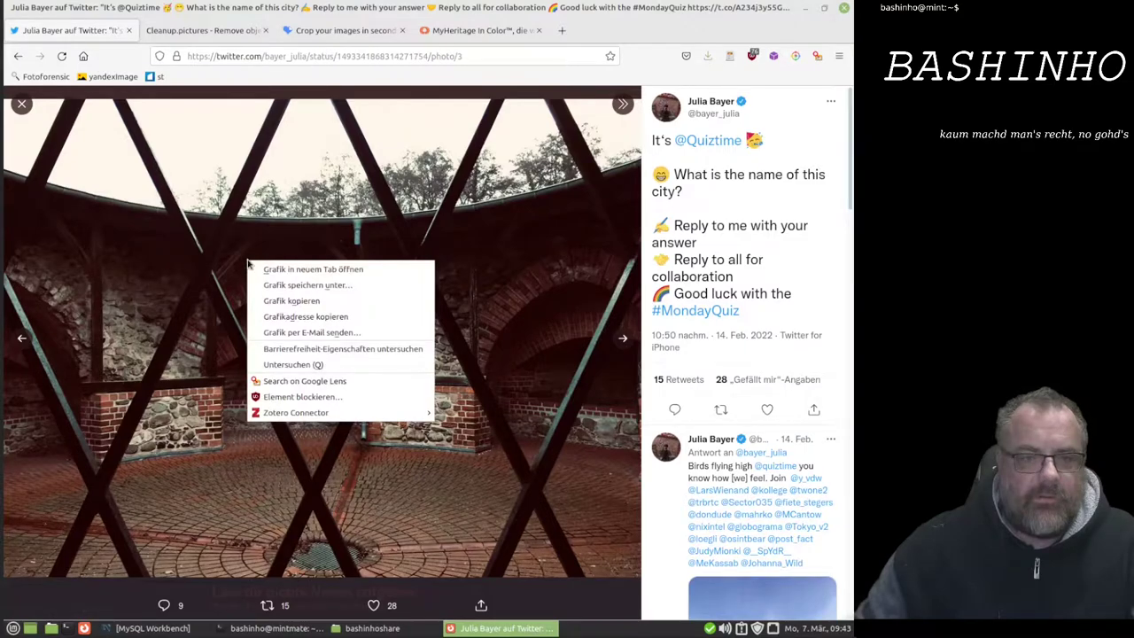
left_click(281, 382)
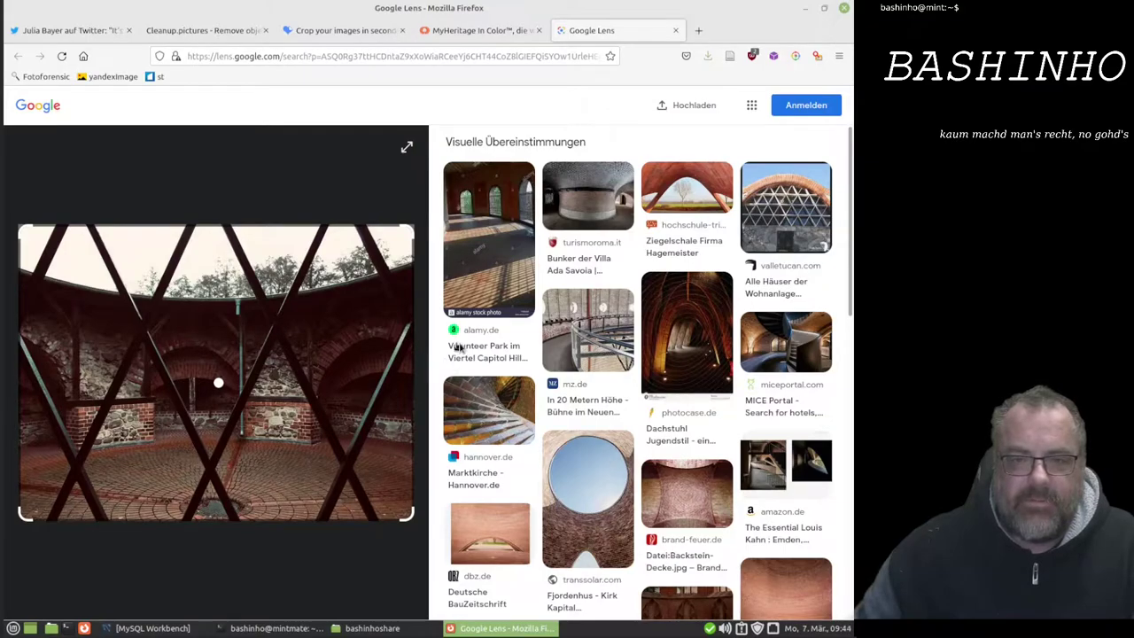
scroll(458, 348, "down", 5)
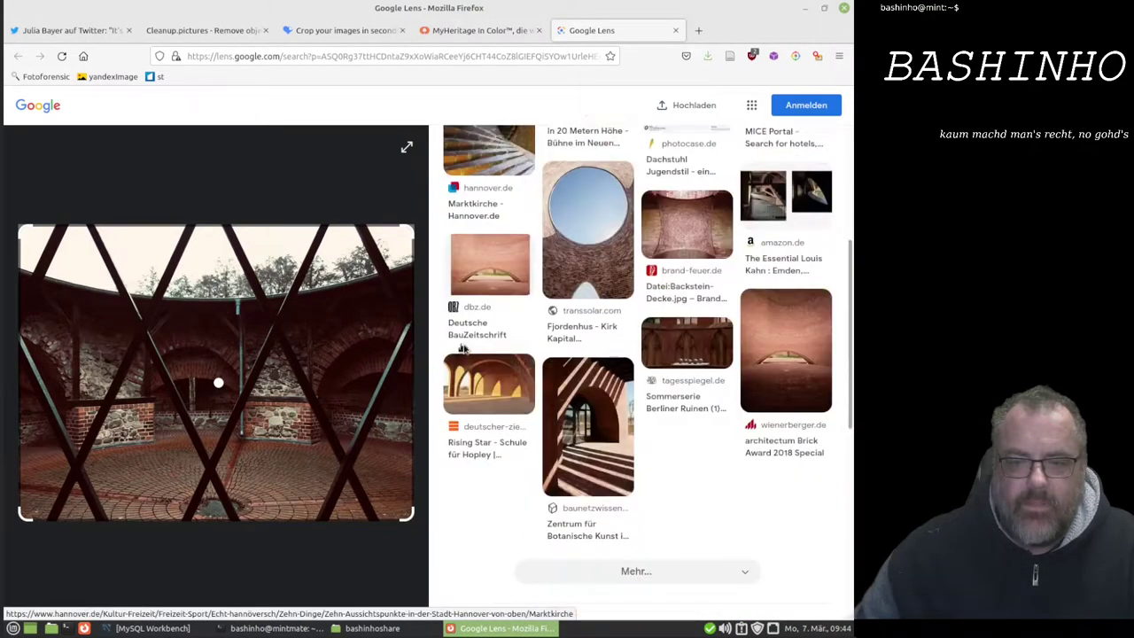
scroll(458, 347, "up", 5)
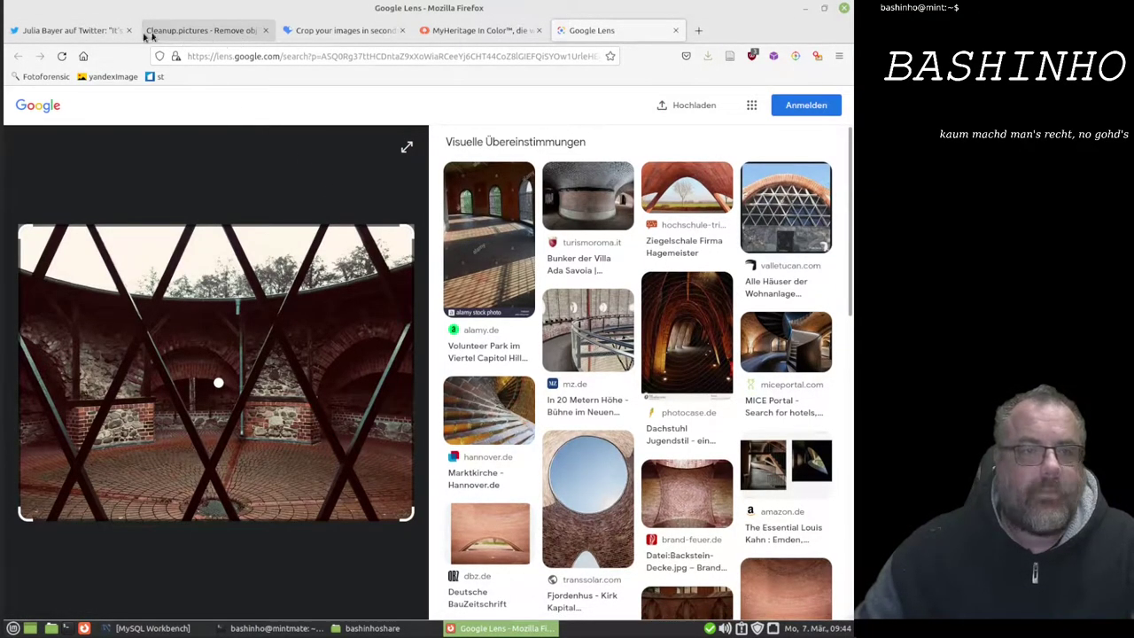
Step: Upload burg.jpeg from the Downloads folder into the Cleanup.pictures editor
left_click(177, 32)
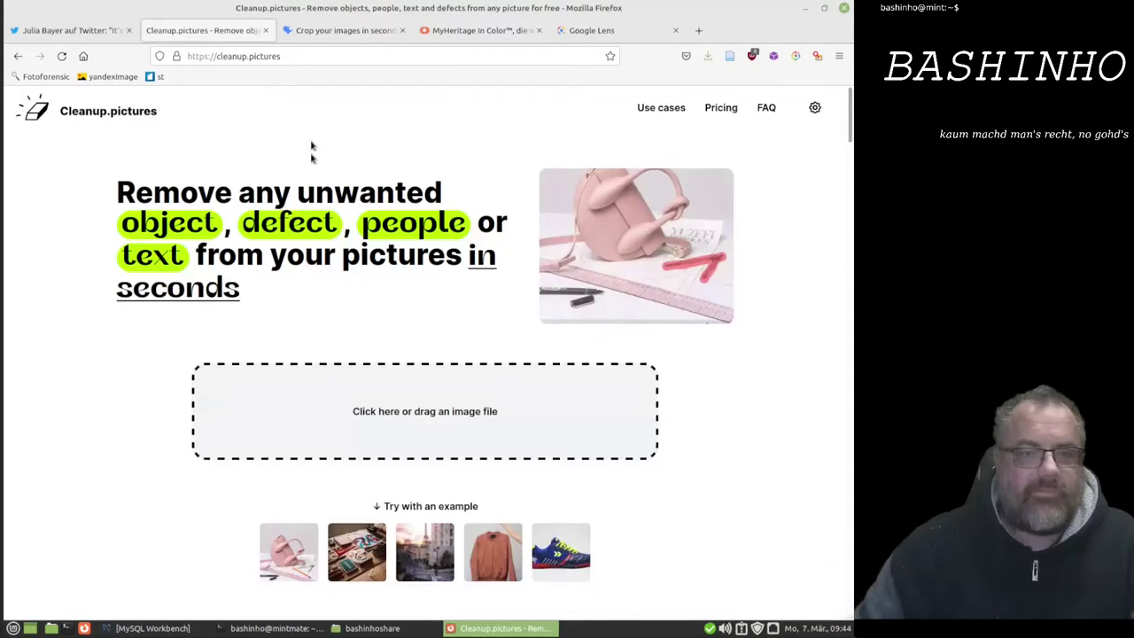
left_click(387, 410)
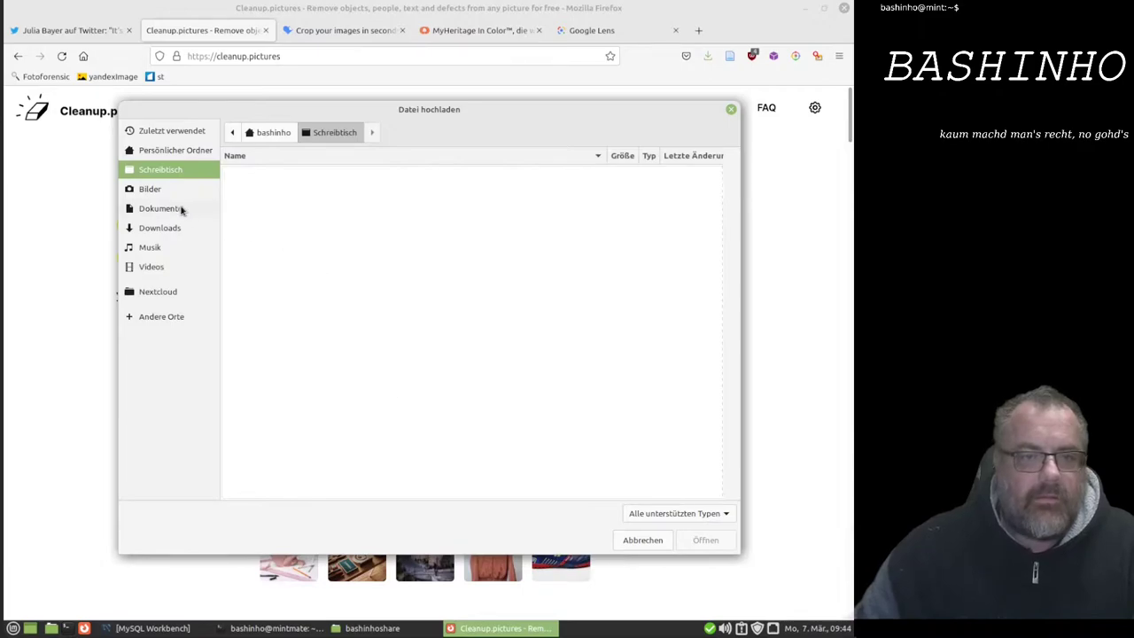
left_click(164, 228)
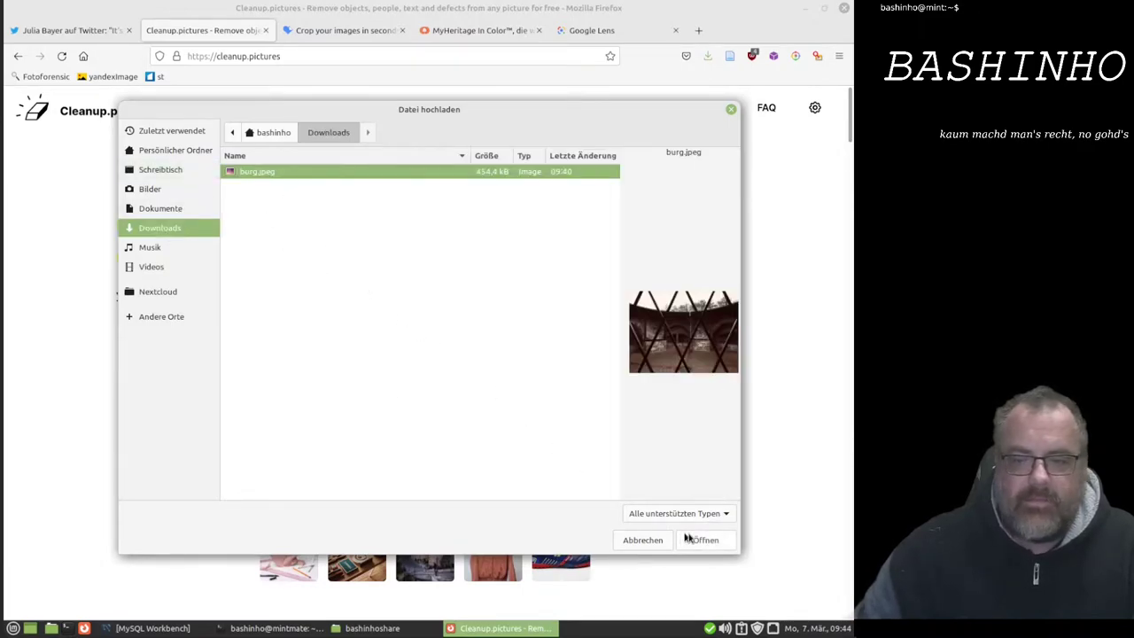
left_click(706, 539)
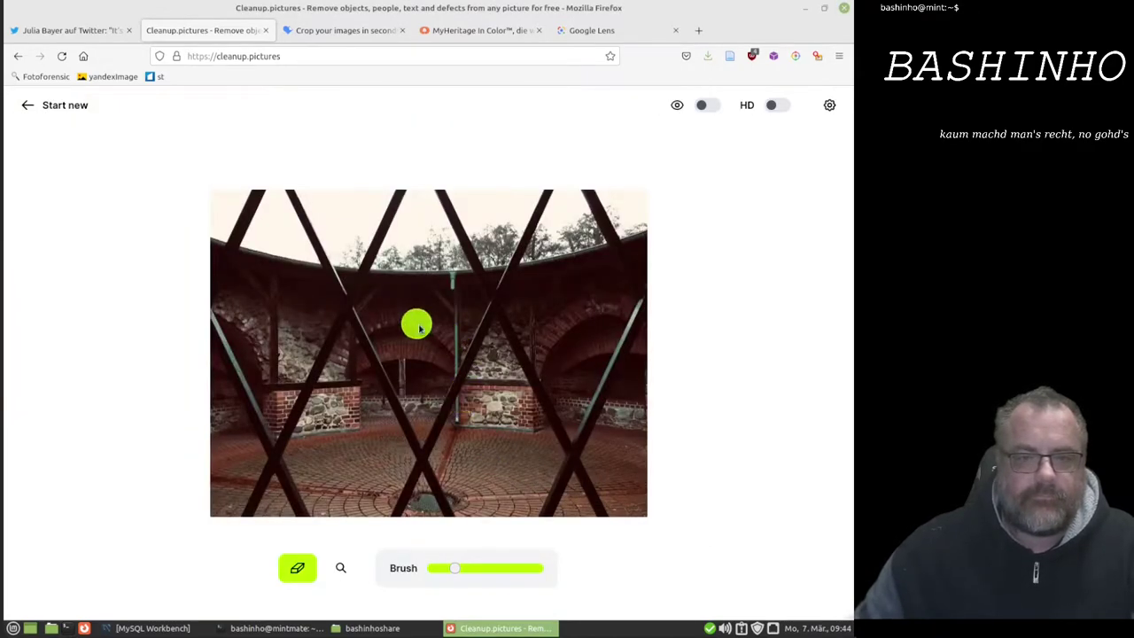
Step: Brush over the four crossing bars in the middle of the photo to inpaint them away
left_click_drag(296, 198, 457, 522)
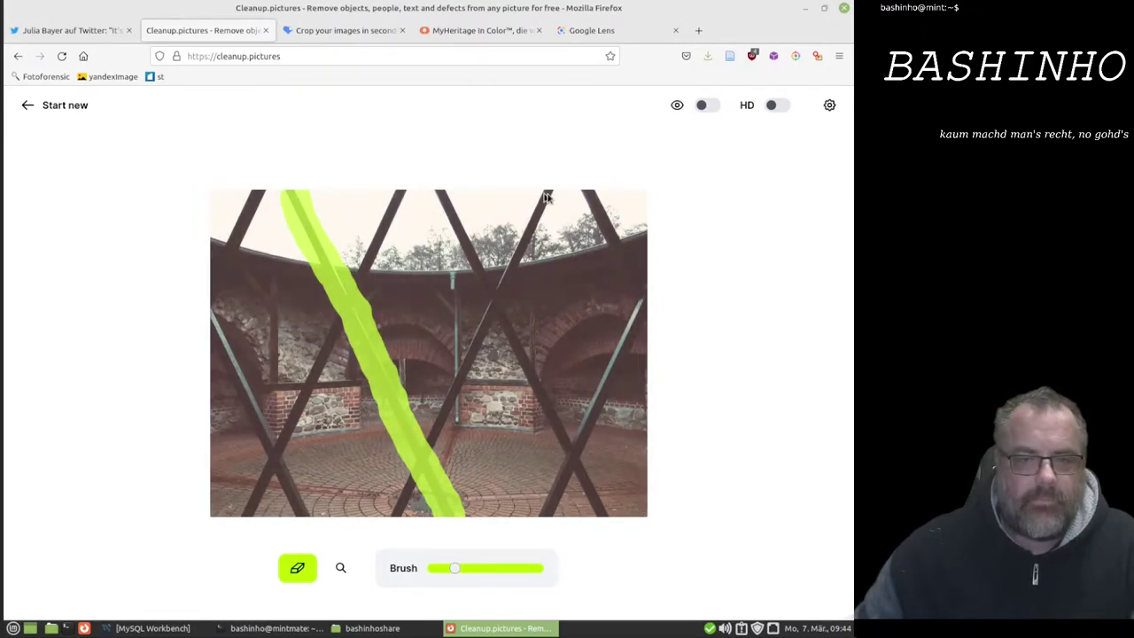
left_click_drag(547, 201, 390, 520)
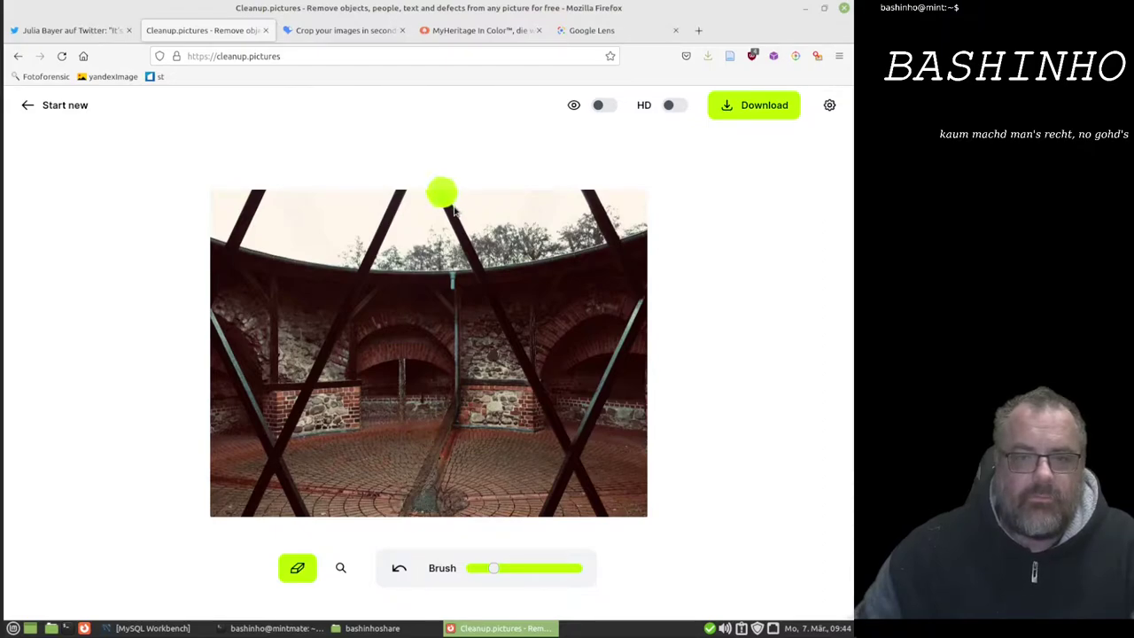
left_click_drag(442, 193, 608, 520)
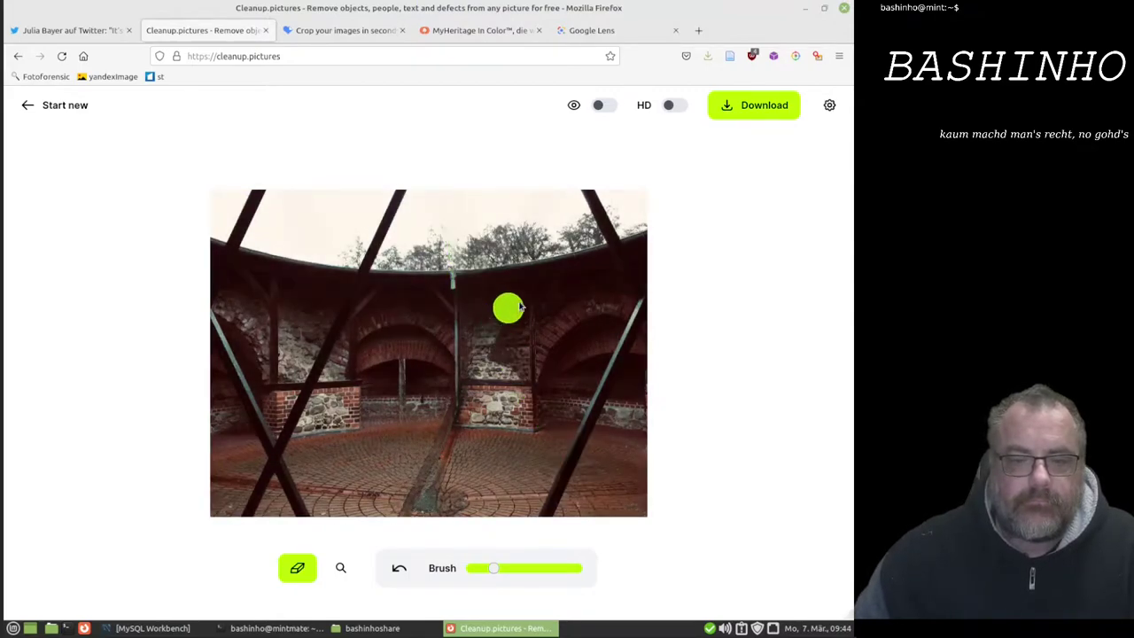
mouse_move(392, 216)
left_mouse_down()
mouse_move(284, 455)
mouse_move(241, 512)
left_mouse_up()
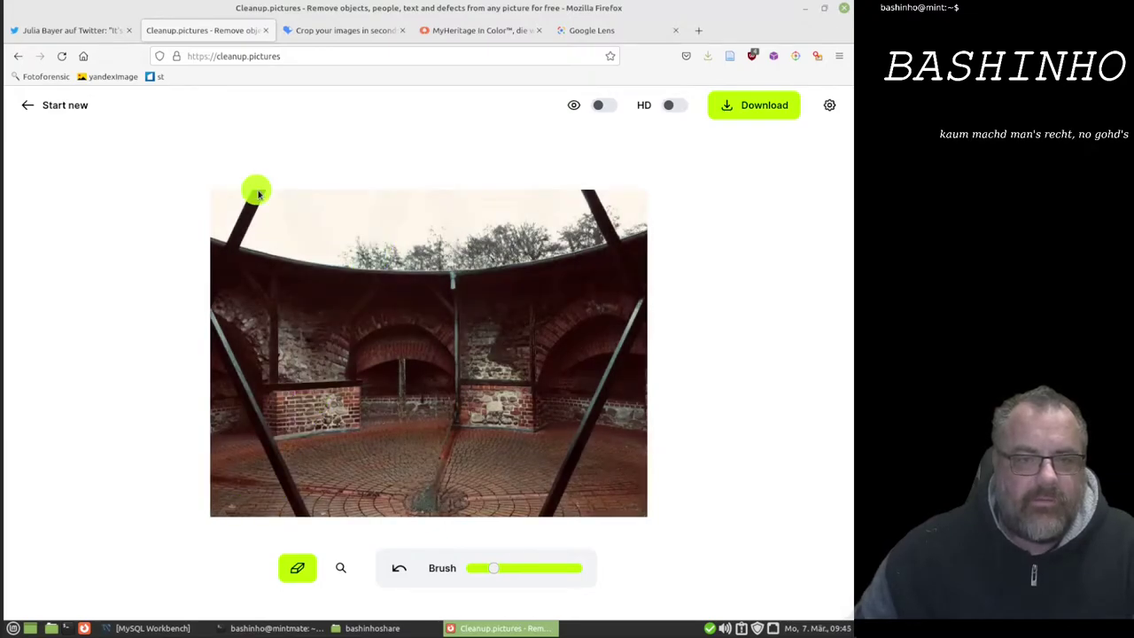
Step: Erase the leftover top-left, bottom-left, top-right and lower-right pole segments
left_click_drag(258, 193, 213, 257)
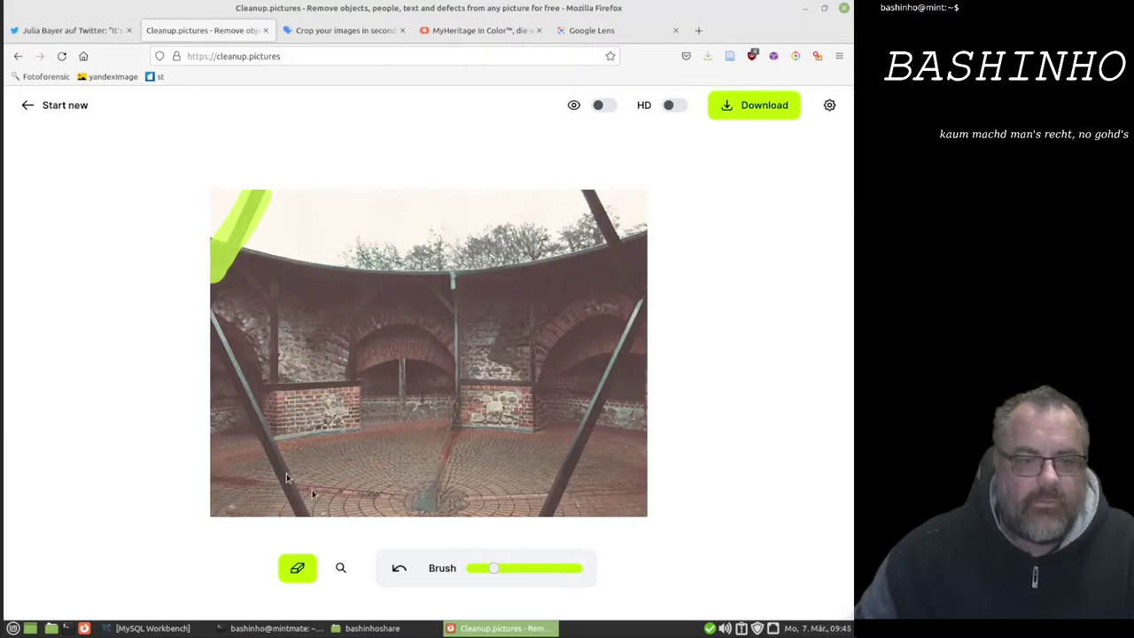
left_click_drag(303, 512, 210, 300)
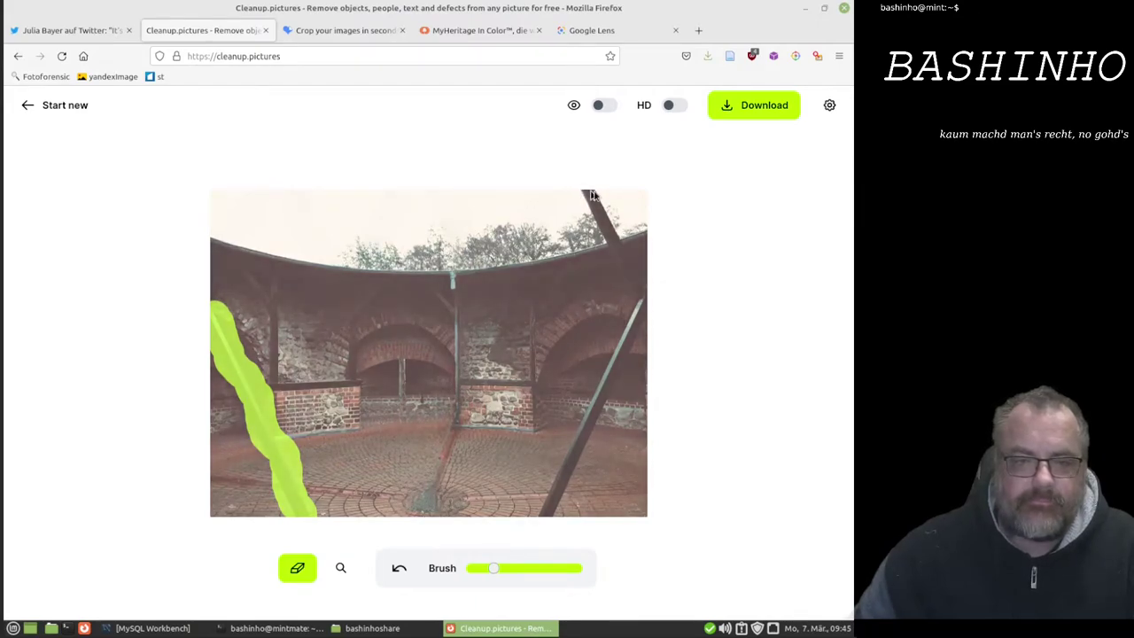
left_click_drag(591, 192, 645, 310)
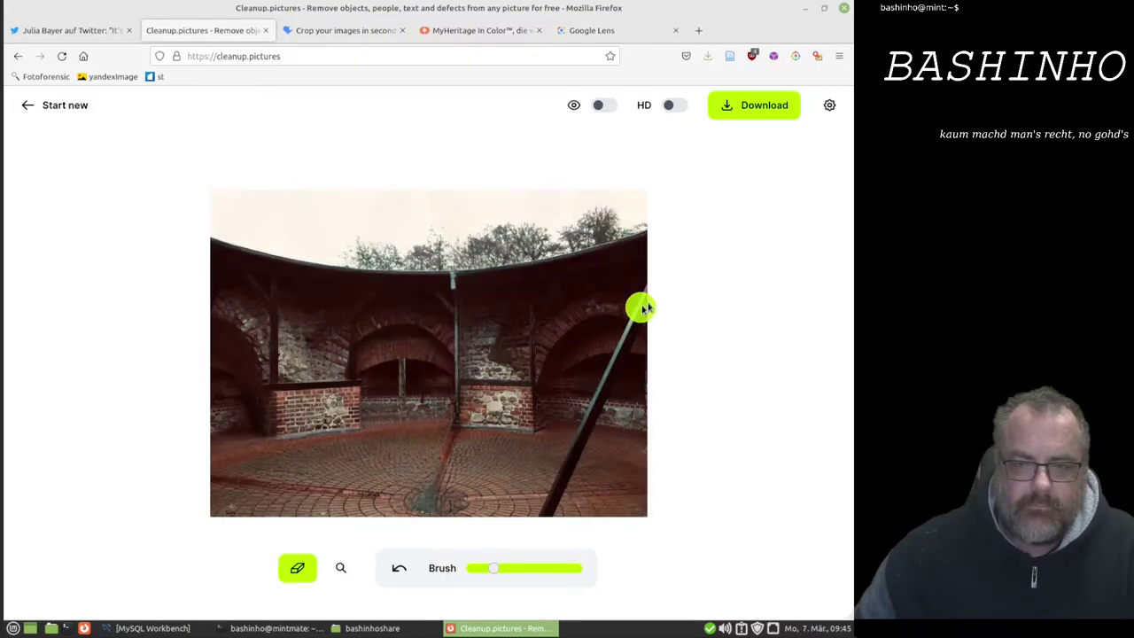
left_click_drag(645, 285, 553, 516)
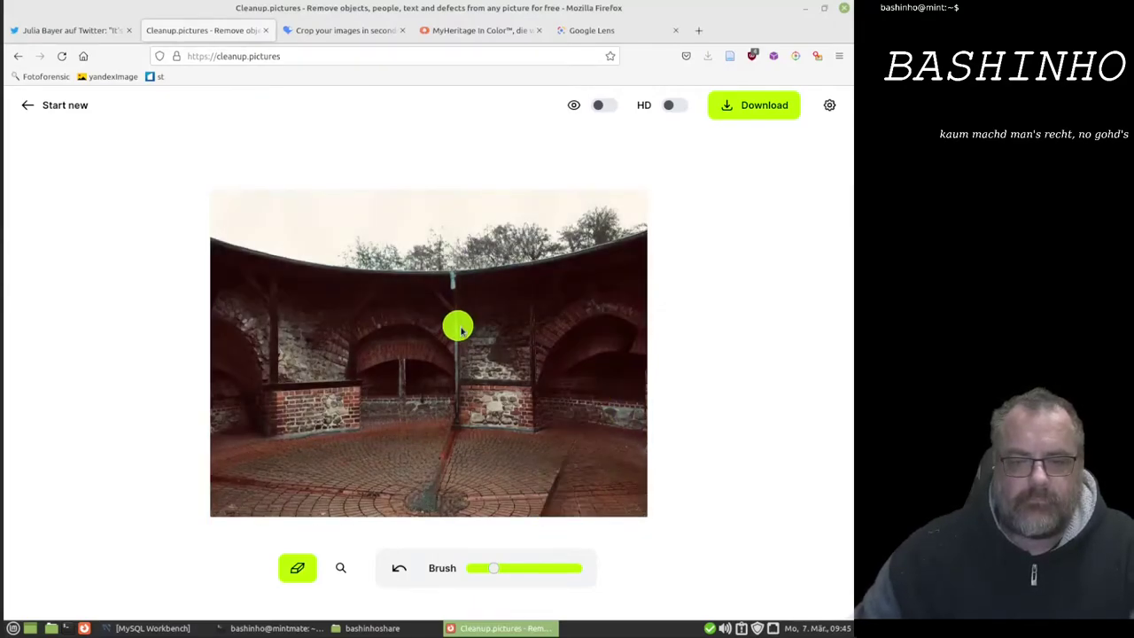
Step: Save the cleaned tower photo as canvas.png in the Downloads folder
right_click(476, 371)
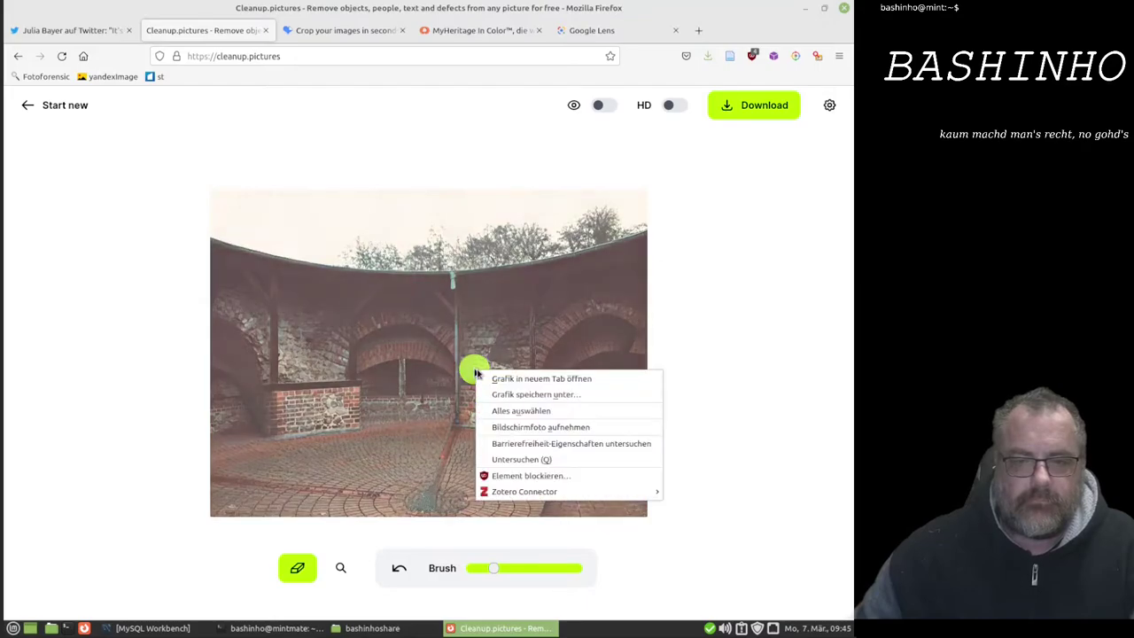
left_click(538, 396)
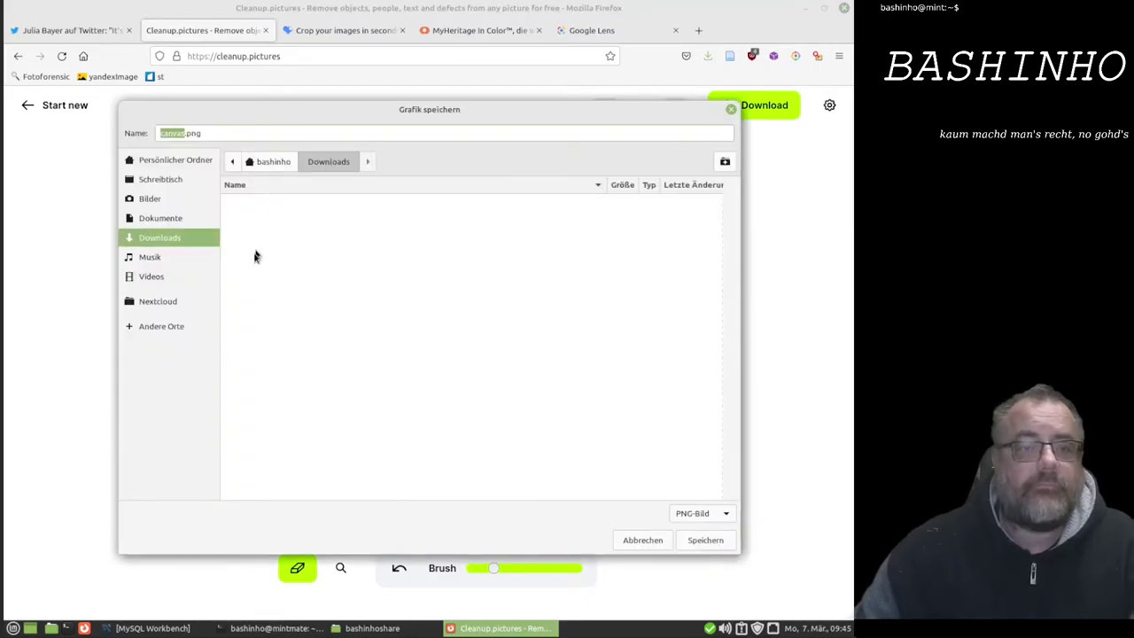
left_click(705, 539)
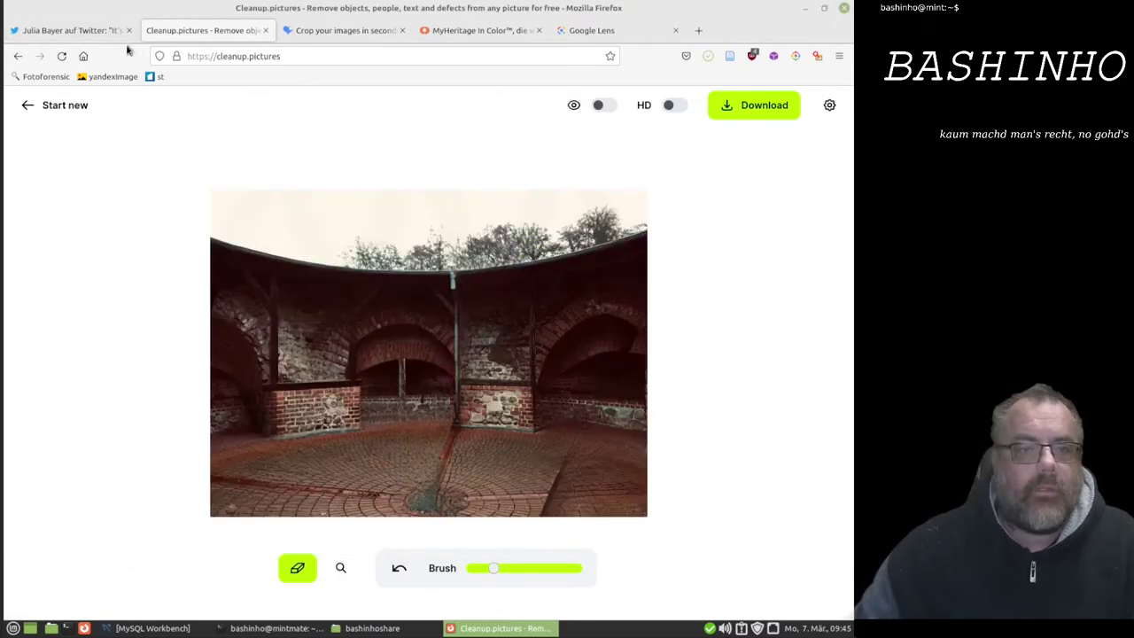
Step: Dismiss the image's context menu and return to the Google Lens tab
right_click(238, 288)
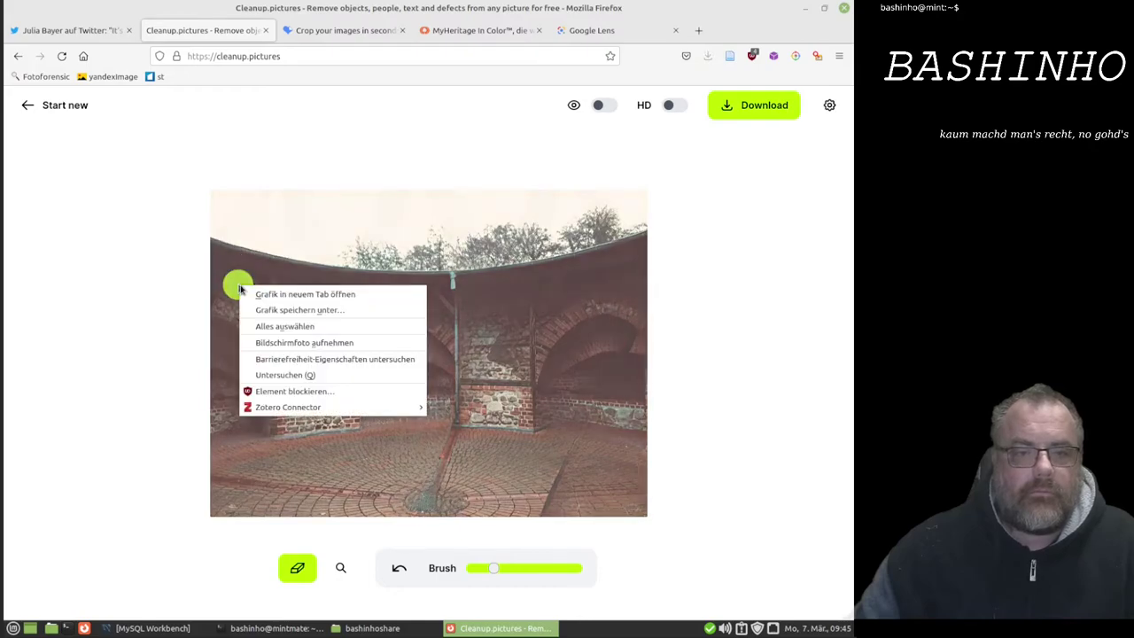
left_click(328, 128)
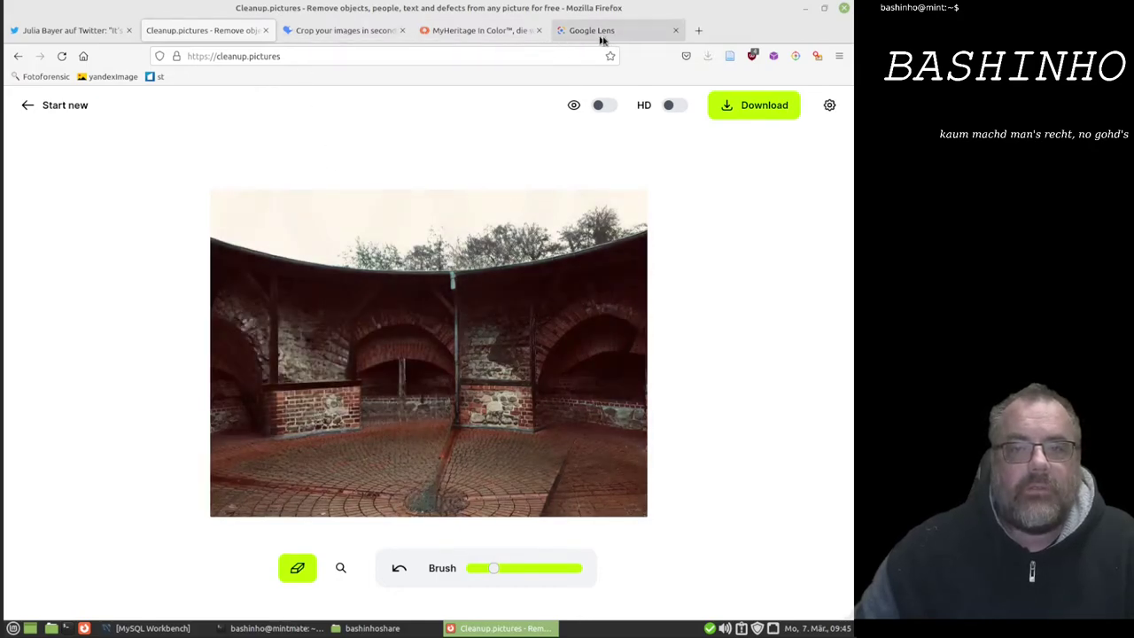
left_click(606, 35)
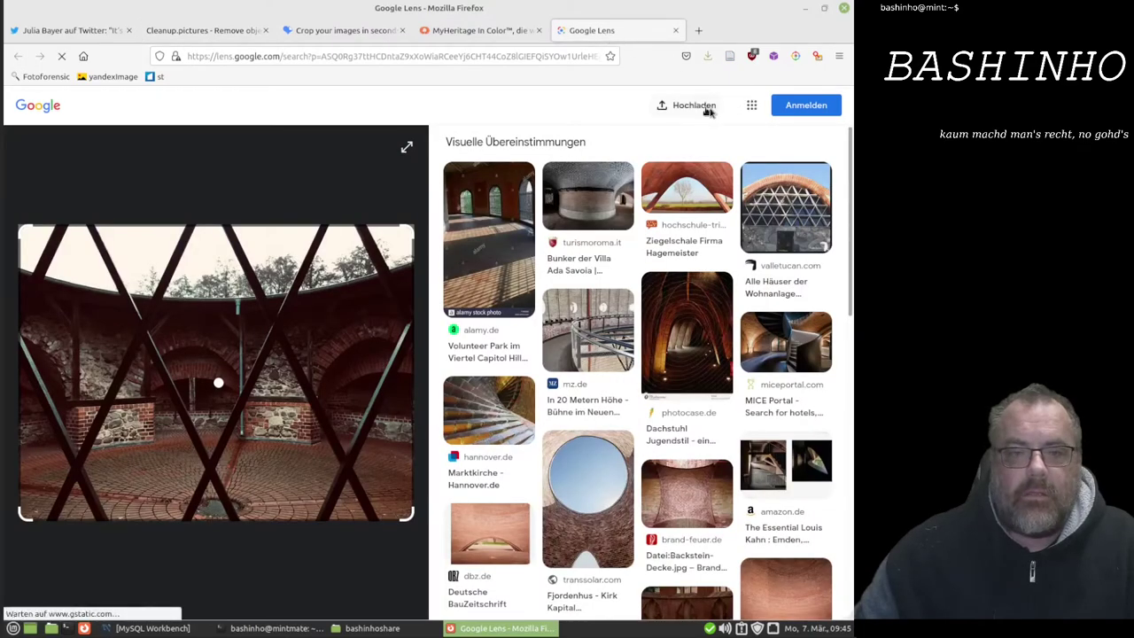
Step: Upload canvas.png from Downloads to Google Lens for a fresh reverse image search
left_click(707, 108)
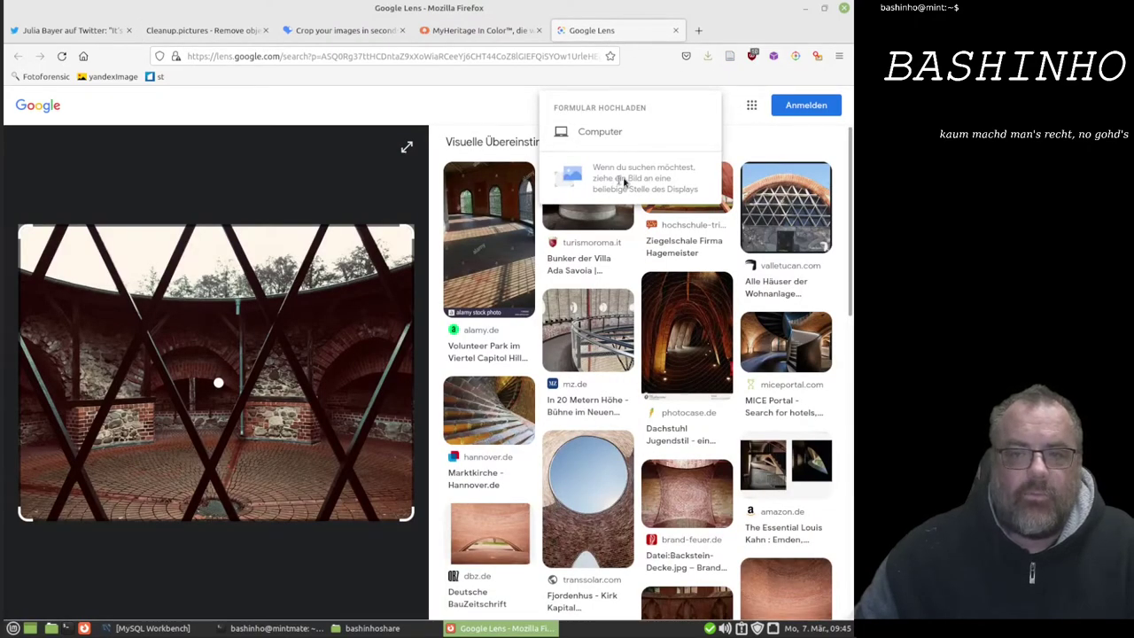
left_click(590, 134)
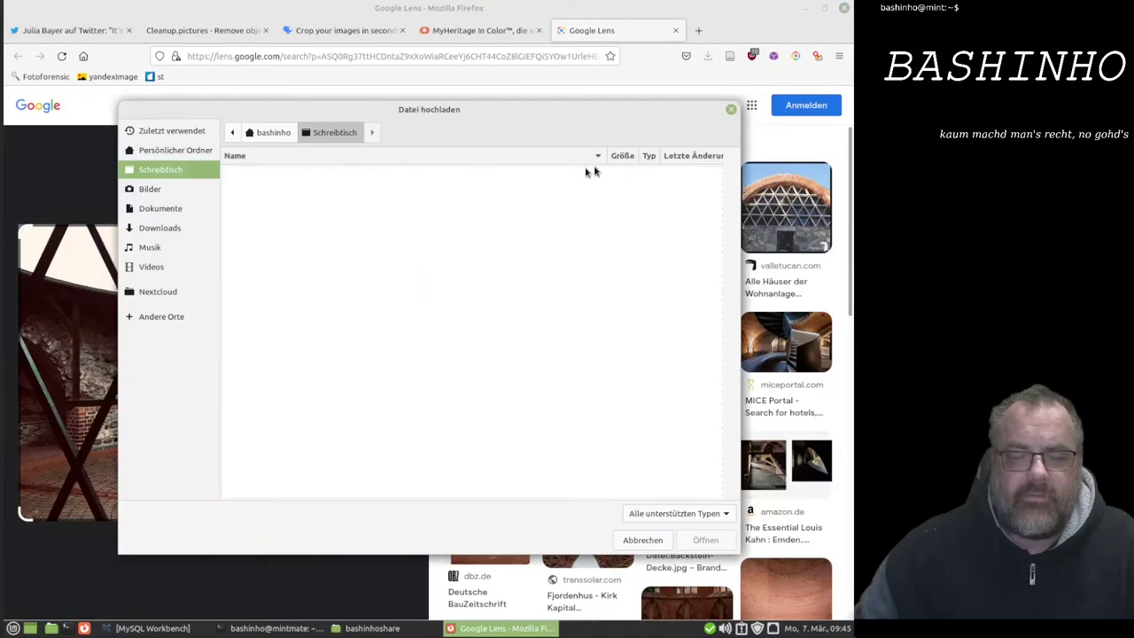
left_click(161, 230)
left_click(262, 190)
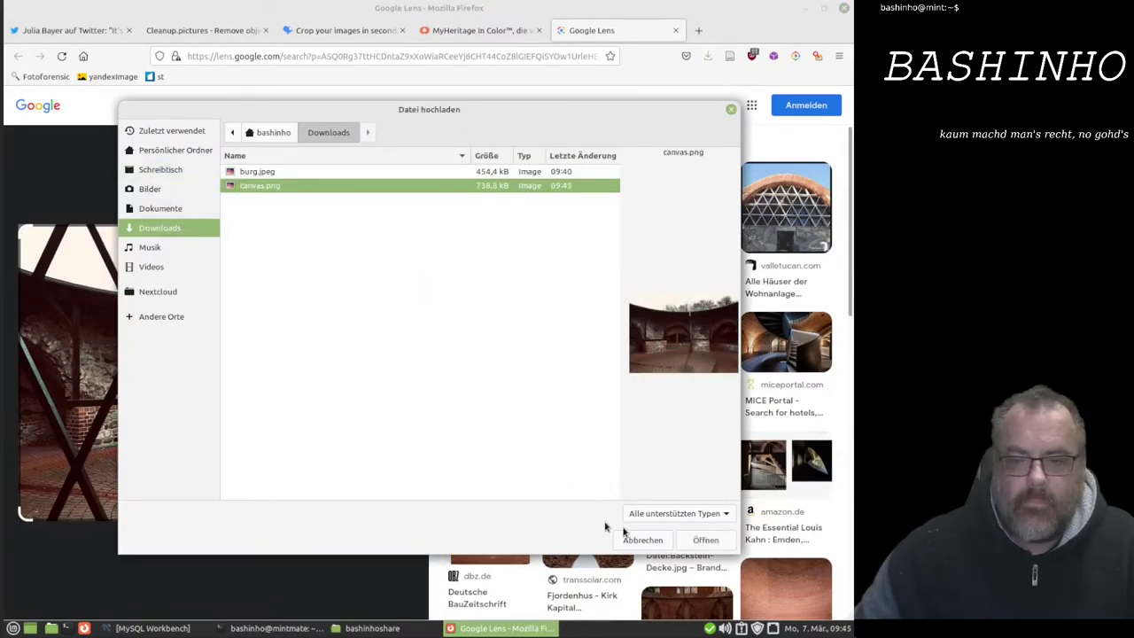
left_click(695, 540)
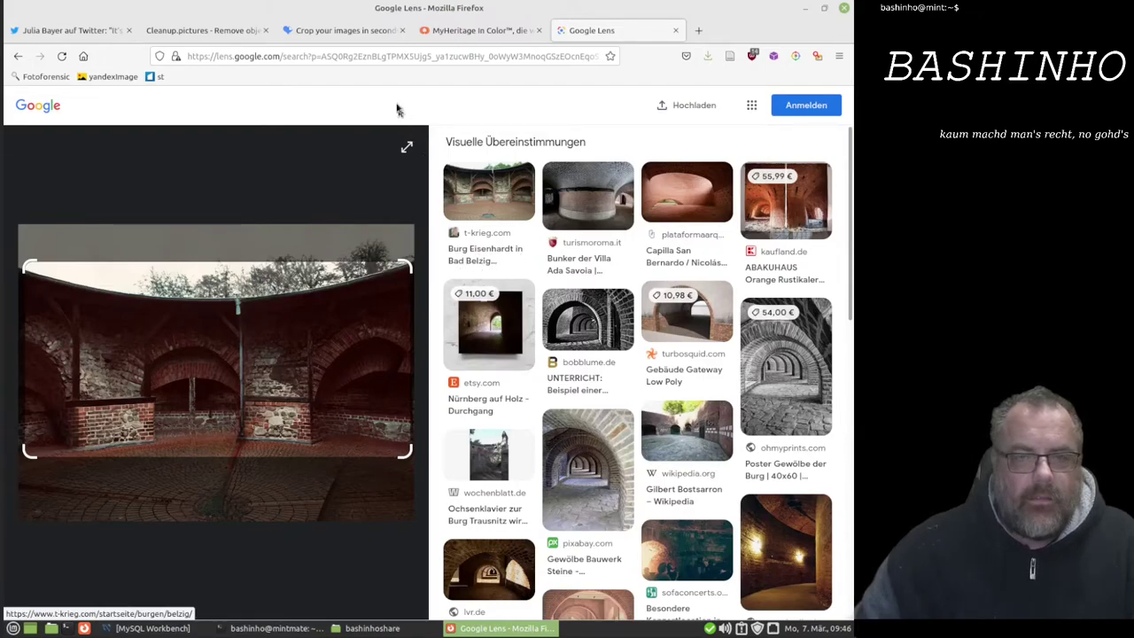
Step: Load the original burg.jpeg from Downloads into iLoveIMG's crop tool
left_click(359, 36)
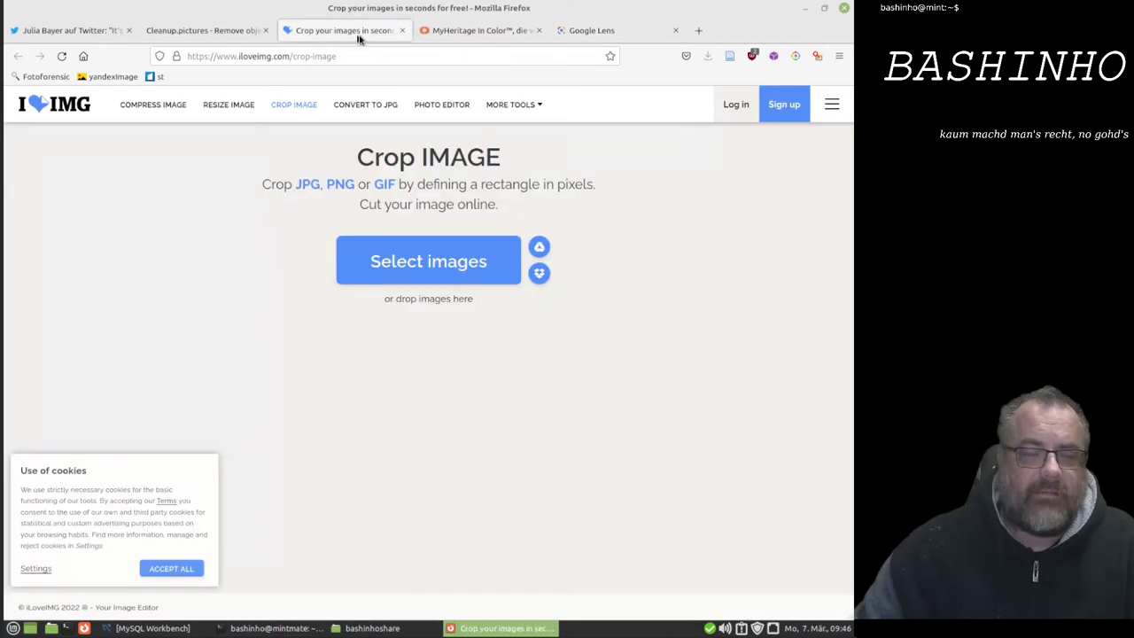
left_click(447, 271)
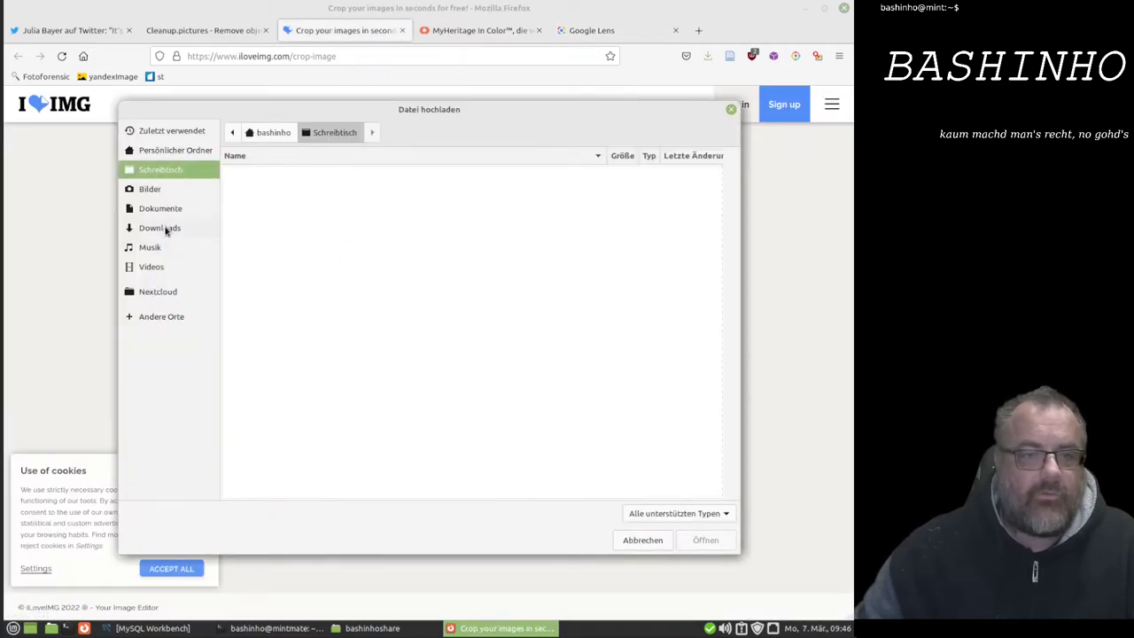
left_click(164, 231)
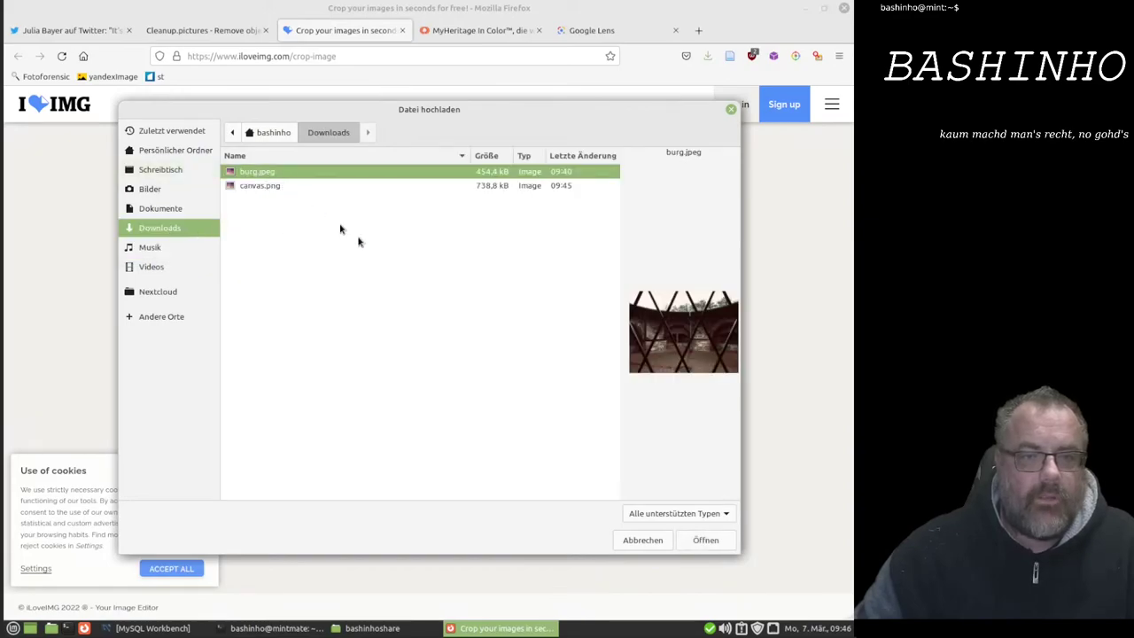
left_click(688, 547)
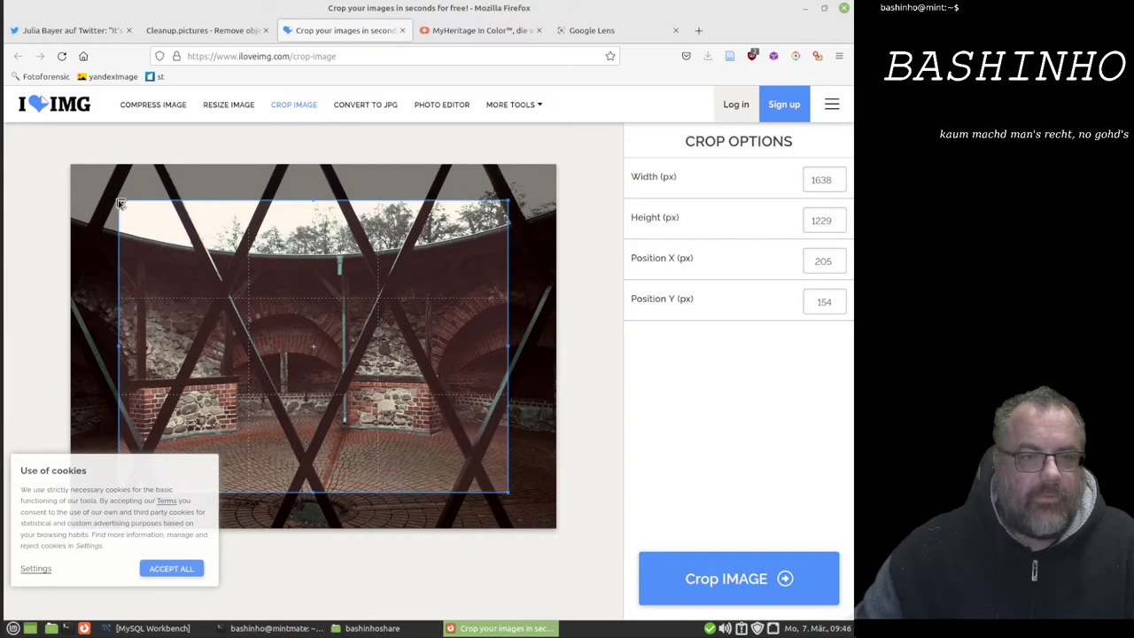
Step: Try out a crop area by resizing the crop box, then go to MyHeritage In Color
left_click_drag(121, 203, 286, 263)
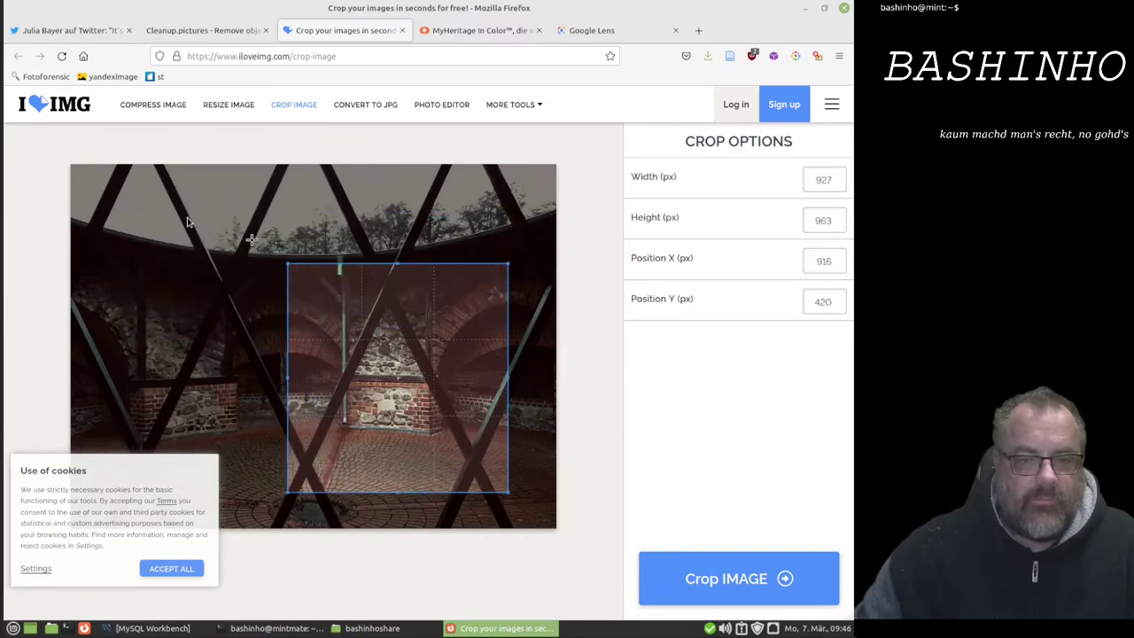
mouse_move(187, 222)
left_mouse_down()
mouse_move(148, 168)
mouse_move(394, 227)
mouse_move(316, 181)
left_mouse_up()
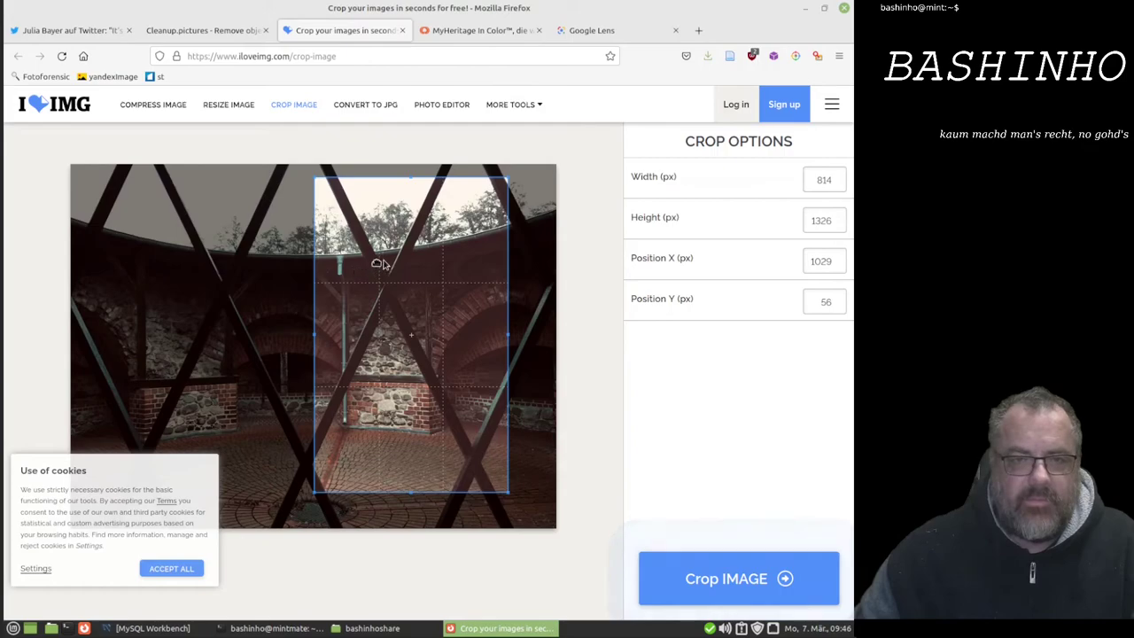
left_click(474, 33)
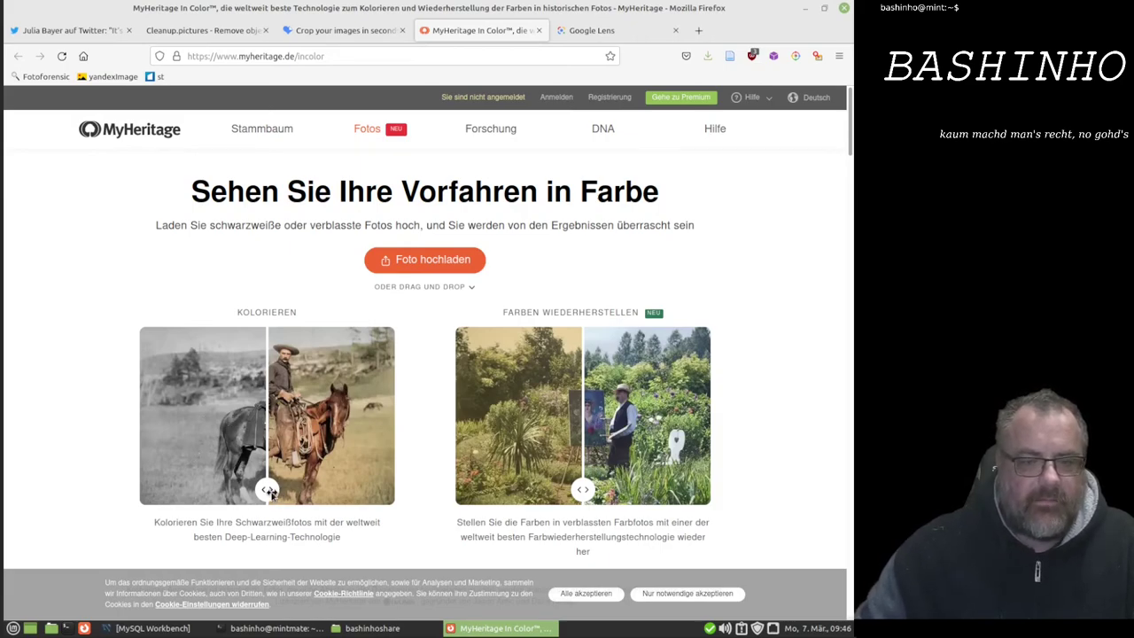
Step: Slide the before/after handle fully left to show the cowboy sample completely colorized
left_click_drag(270, 493, 126, 501)
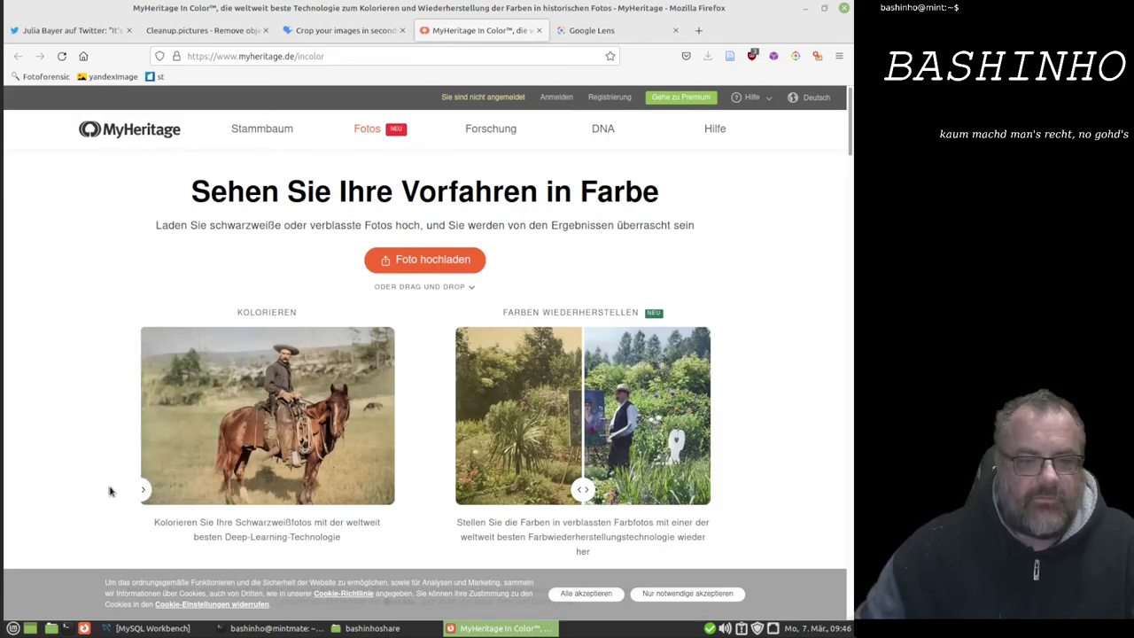